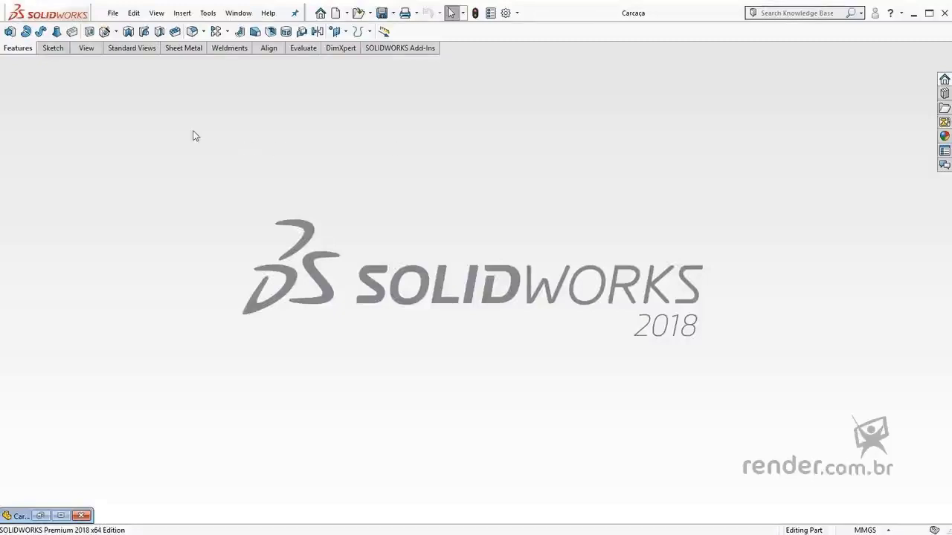
# - Show the Sketch commands and maximize the Carcaça housing part window
pyautogui.click(58, 49)
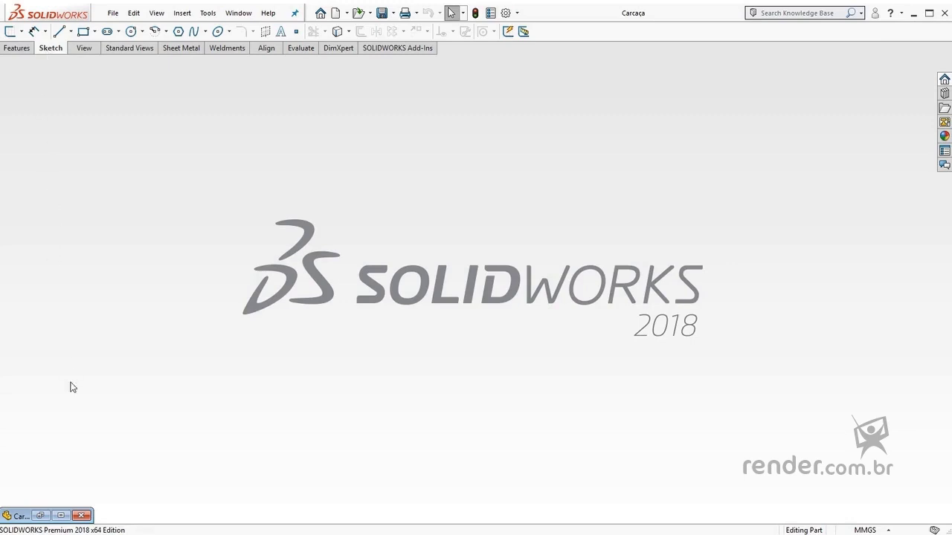
pyautogui.click(62, 516)
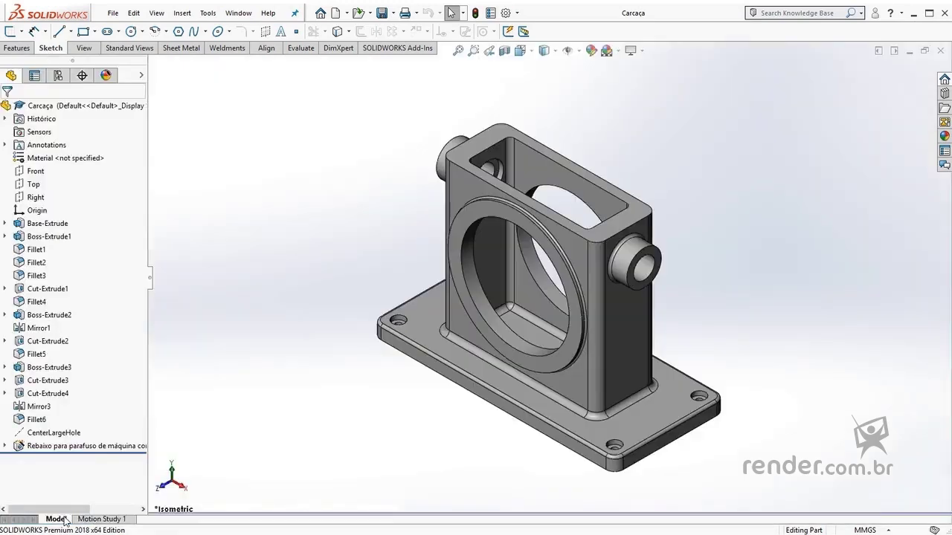
# - Expand Base-Extrude, Boss-Extrude1 and Boss-Extrude2, highlighting Sketch1, Sketch2 and Sketch4 on the model
pyautogui.click(6, 223)
pyautogui.click(52, 236)
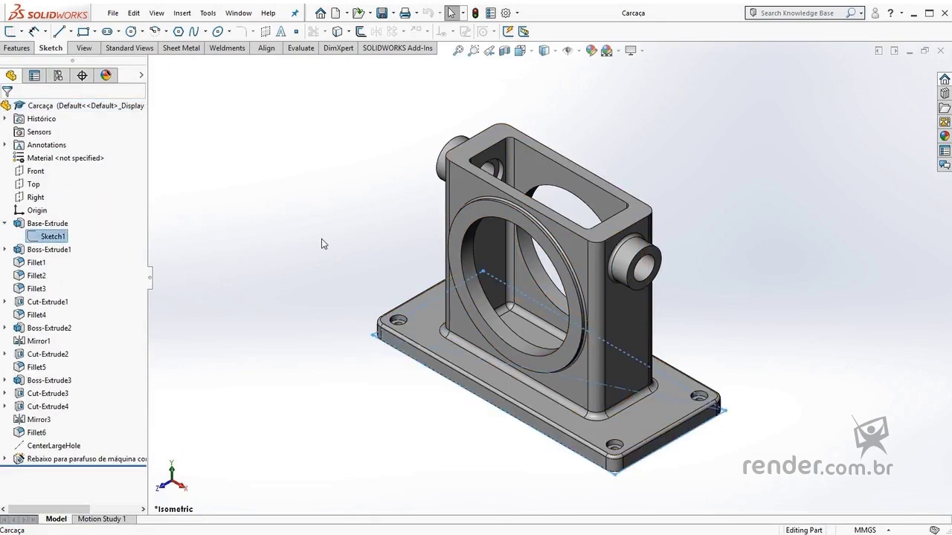
pyautogui.click(5, 249)
pyautogui.click(52, 262)
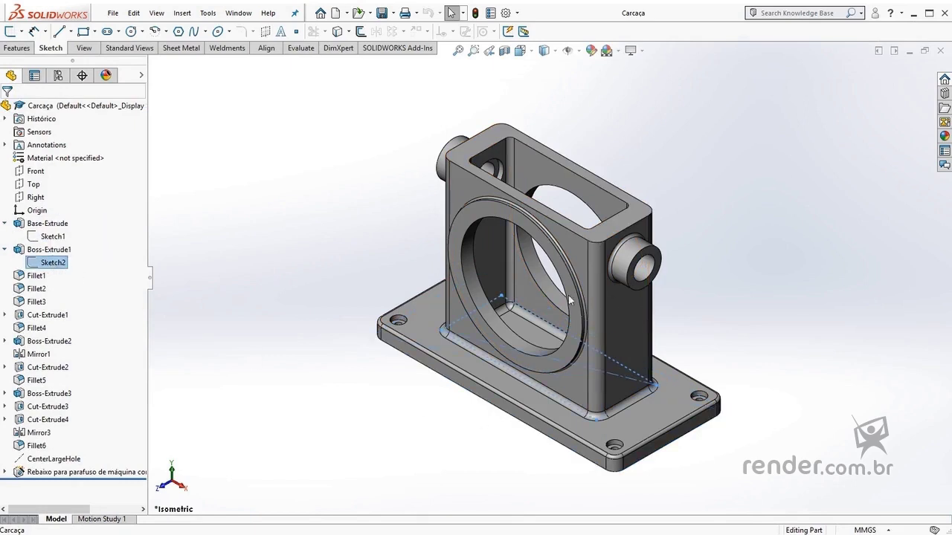
pyautogui.click(6, 341)
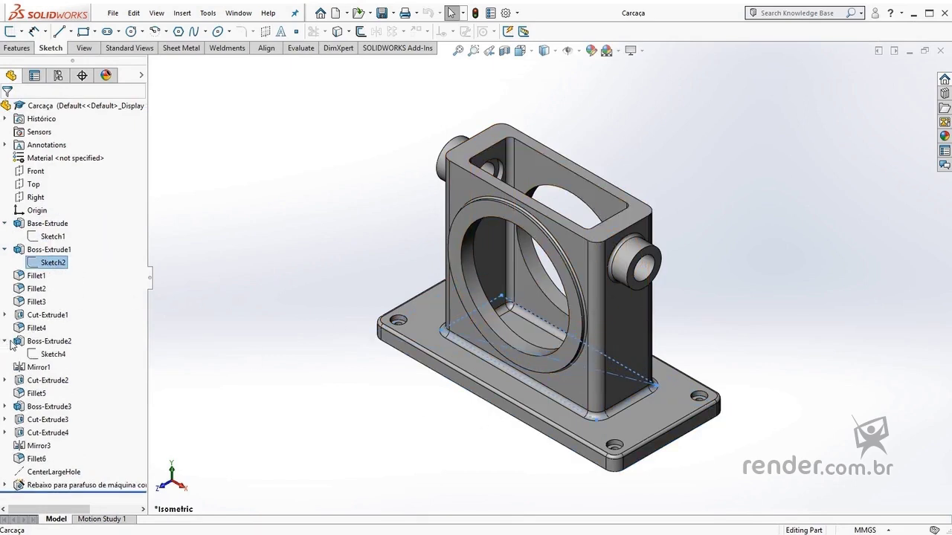
pyautogui.click(52, 354)
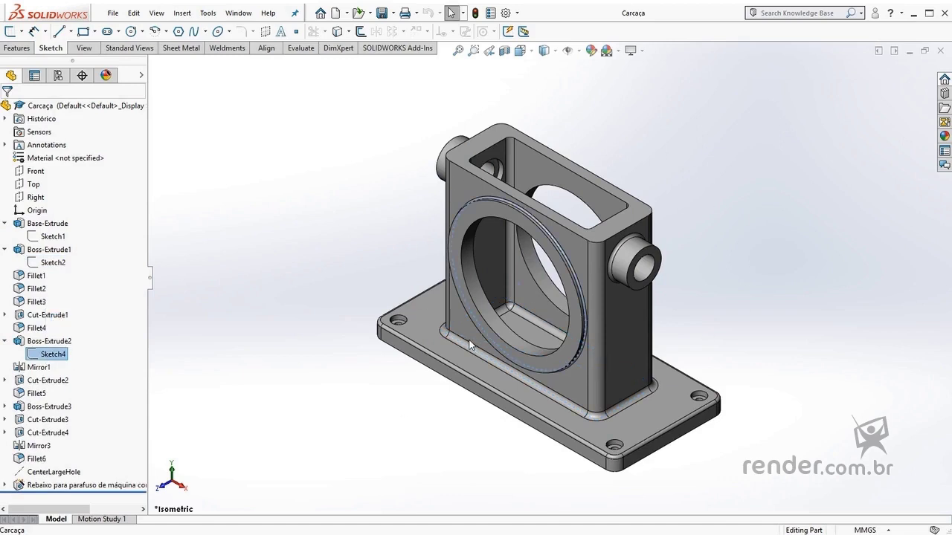
pyautogui.click(355, 248)
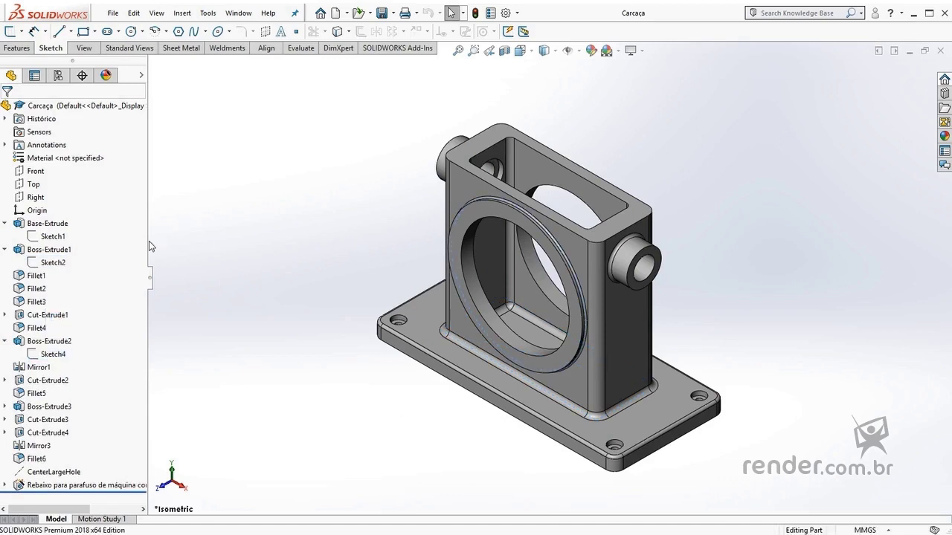
pyautogui.click(53, 237)
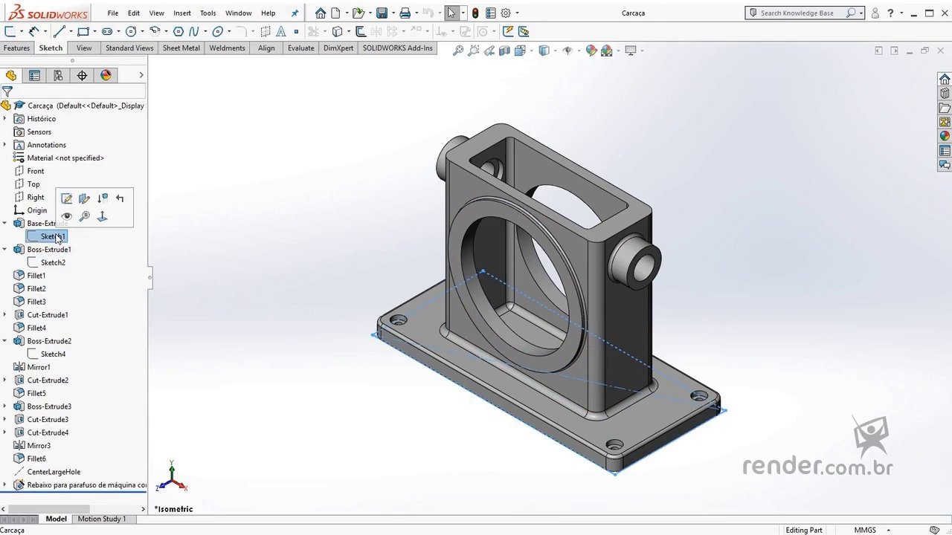
pyautogui.click(220, 245)
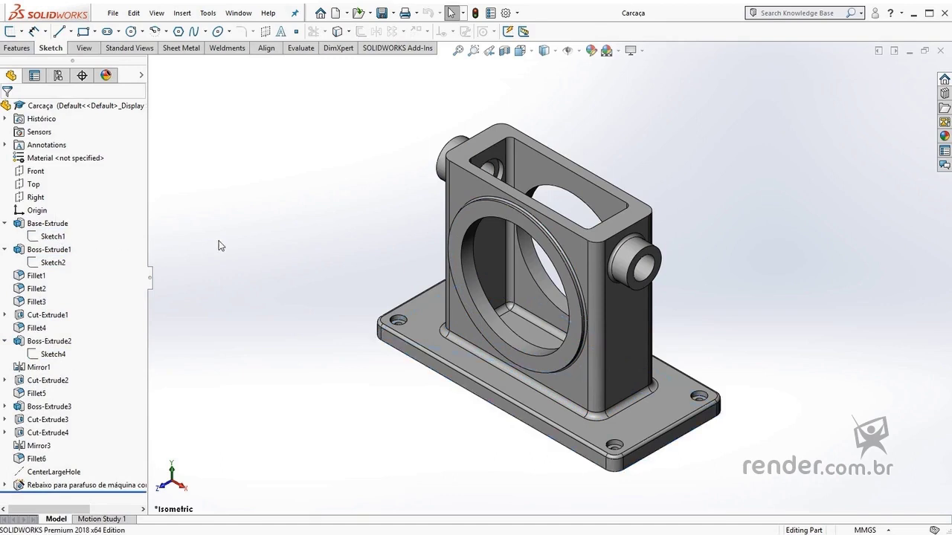
# - Edit Sketch1 and Sketch2 to inspect their dimensions, then expand Boss-Extrude3
pyautogui.click(58, 236)
pyautogui.click(70, 200)
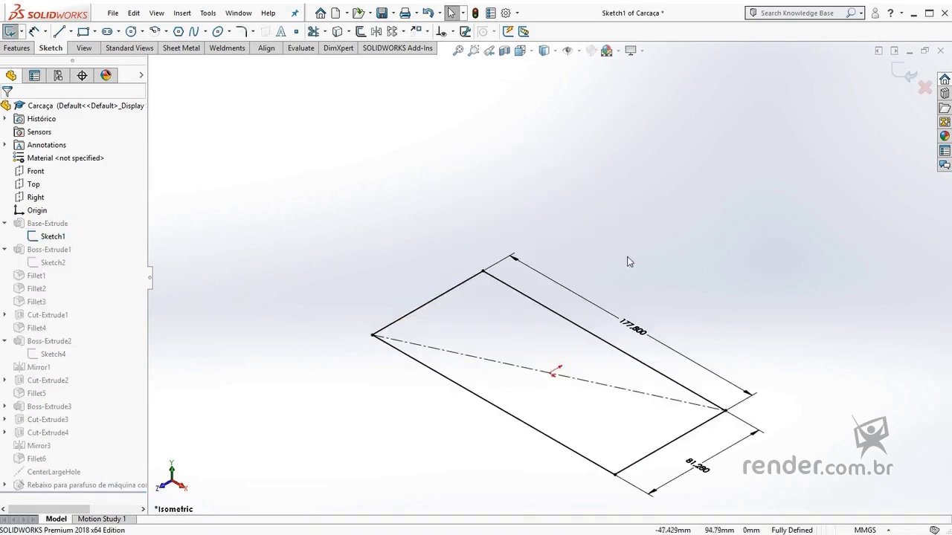
pyautogui.click(923, 90)
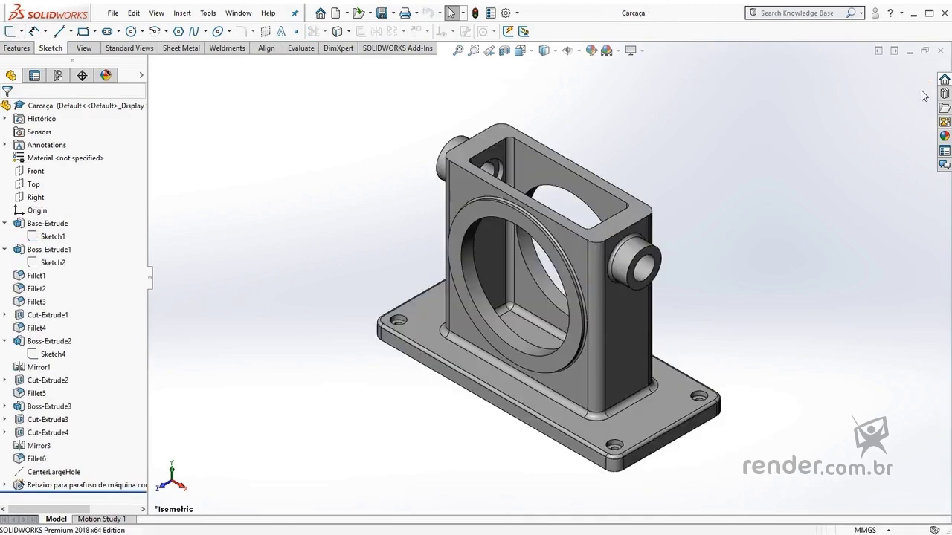
pyautogui.click(51, 264)
pyautogui.click(58, 225)
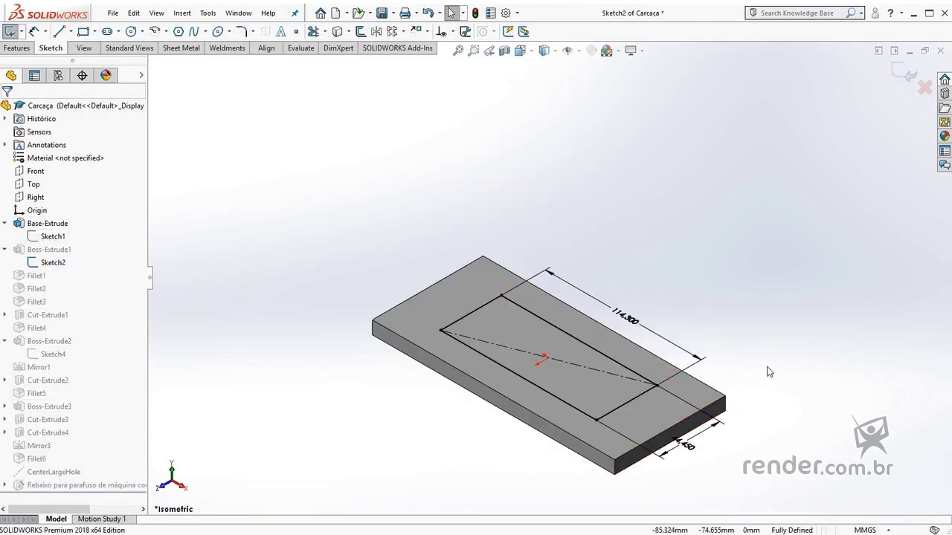
pyautogui.click(924, 87)
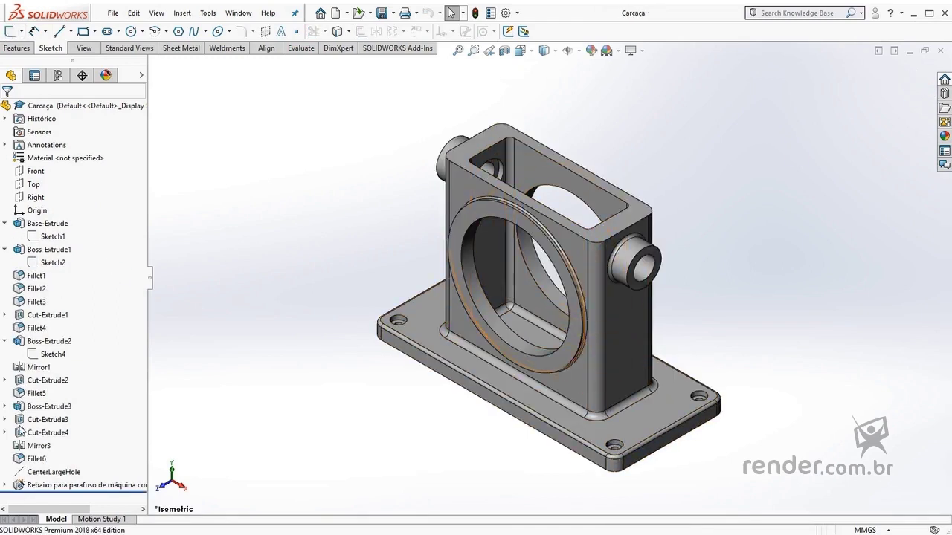
pyautogui.click(6, 407)
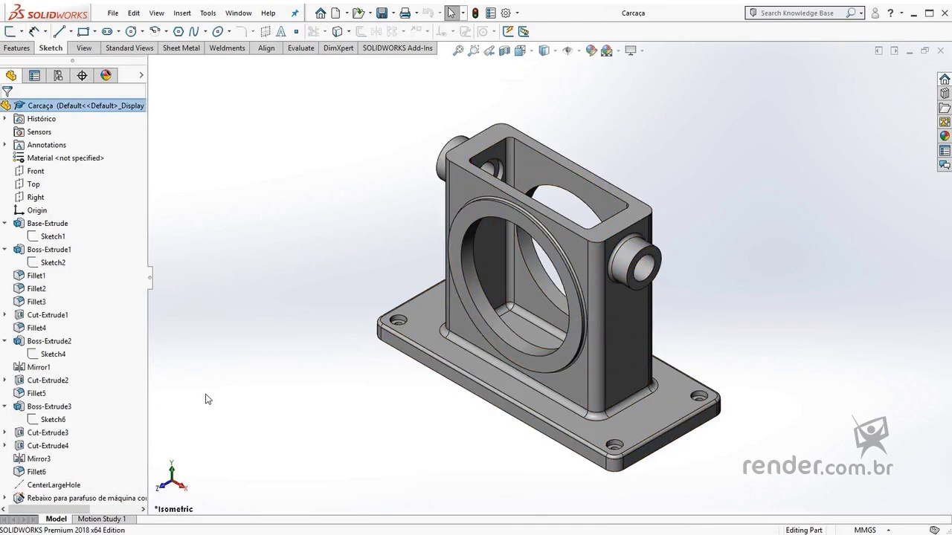
# - Create a new Part document, glance at the Sketch Settings, and start a new sketch
pyautogui.click(335, 14)
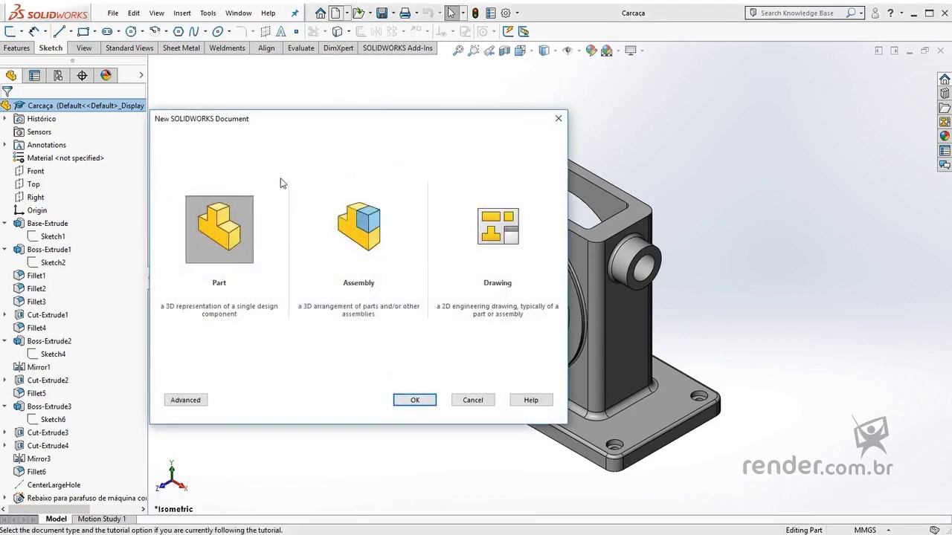
pyautogui.click(414, 400)
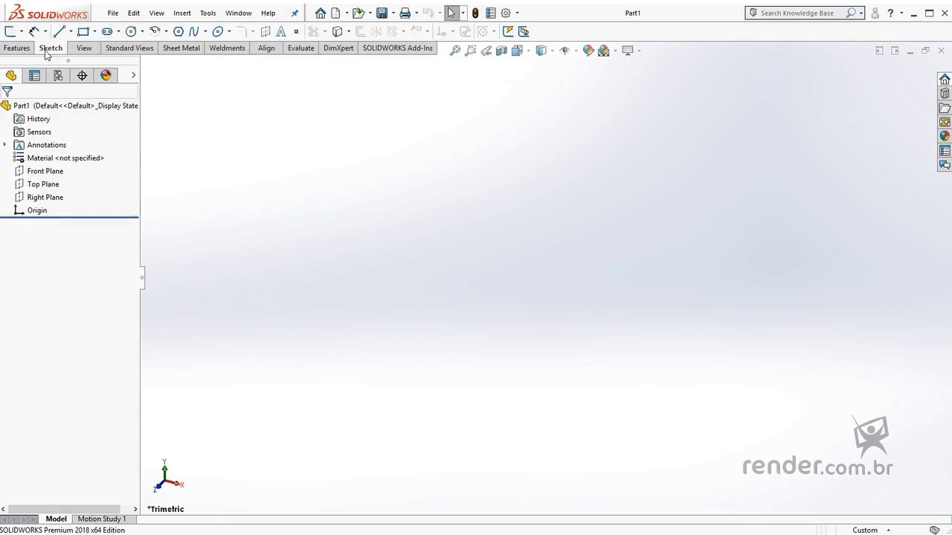
pyautogui.click(208, 13)
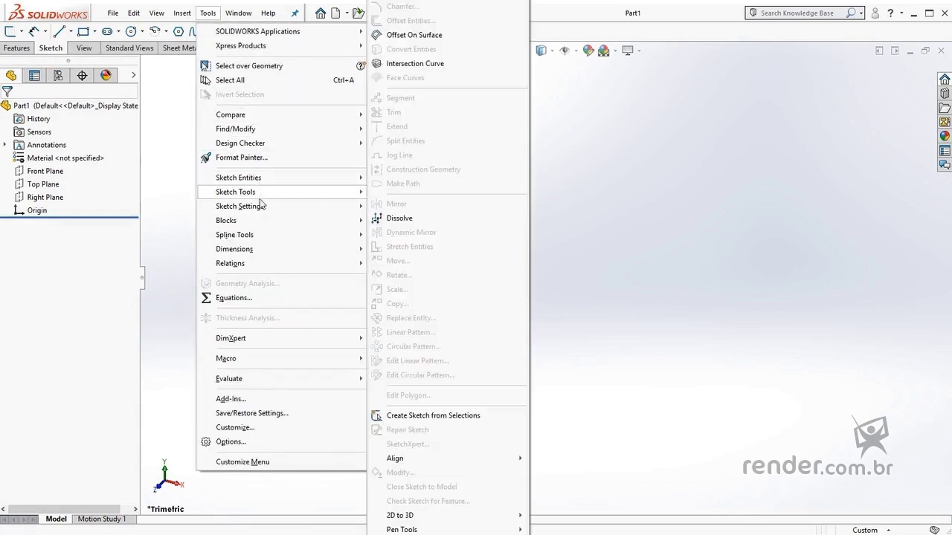
pyautogui.moveTo(240, 206)
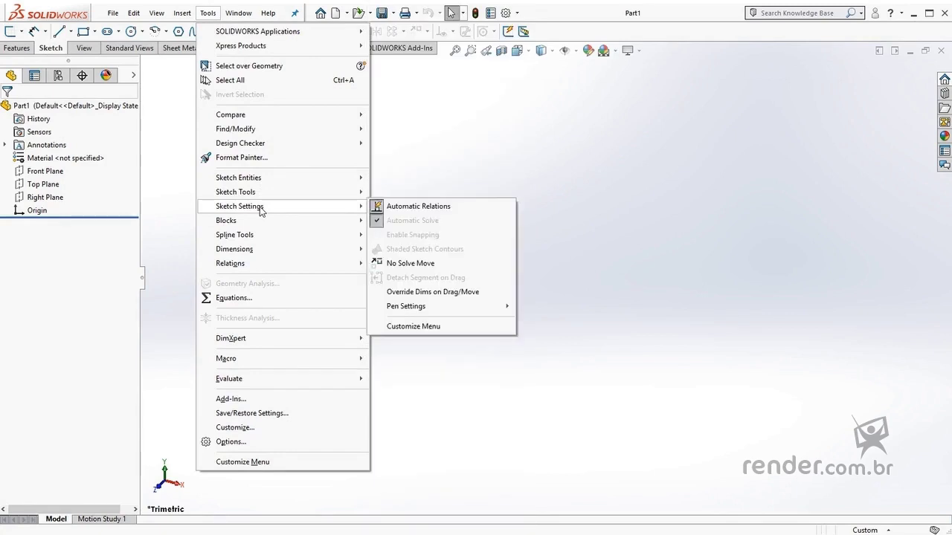
pyautogui.click(402, 151)
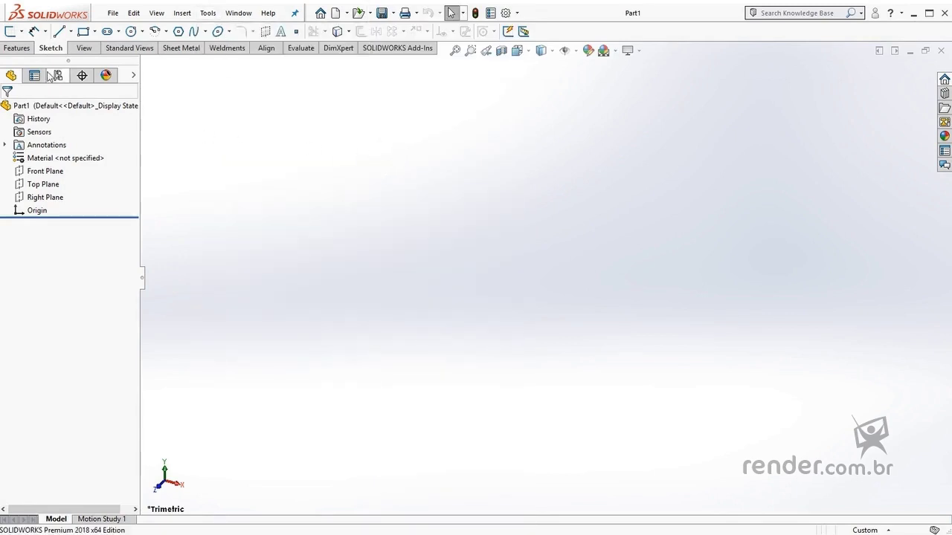
pyautogui.click(10, 31)
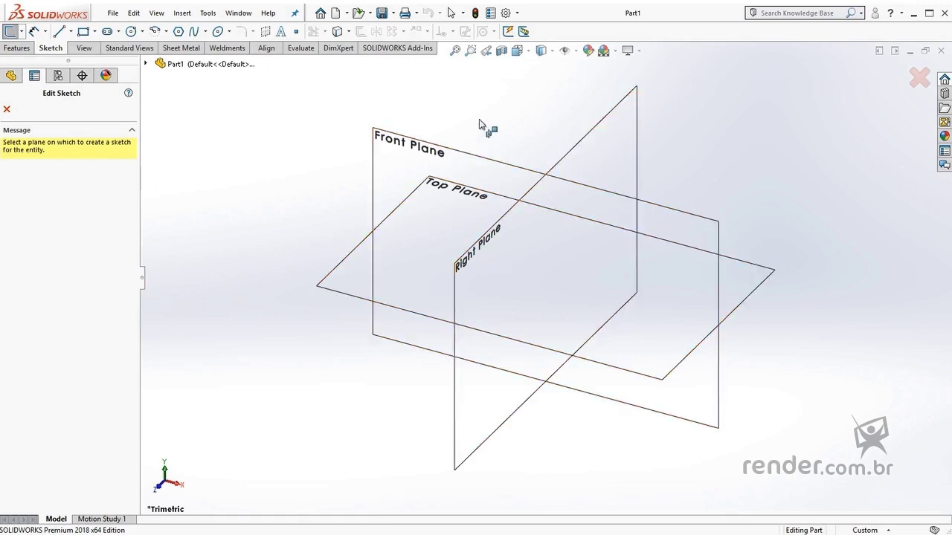
# - Place Sketch1 on the Front Plane and pick the Line tool
pyautogui.click(548, 244)
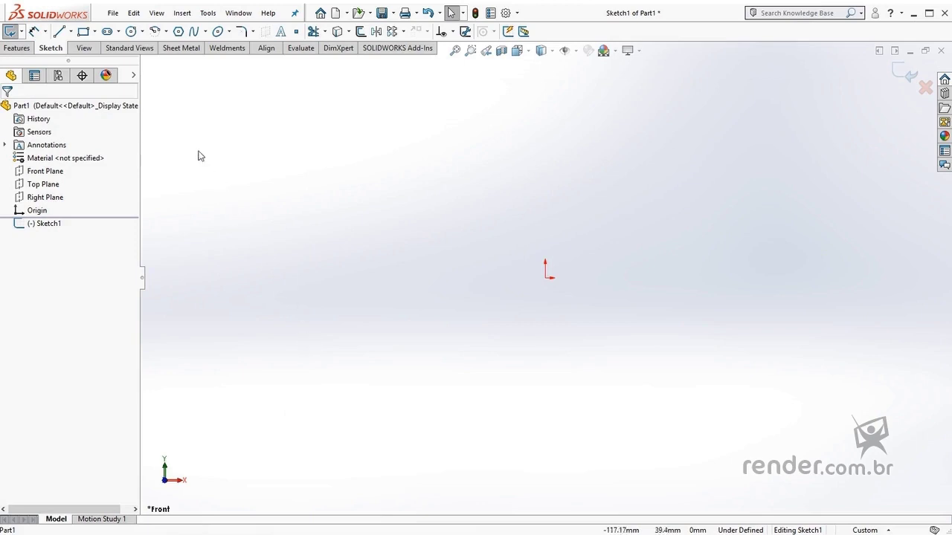
pyautogui.click(60, 31)
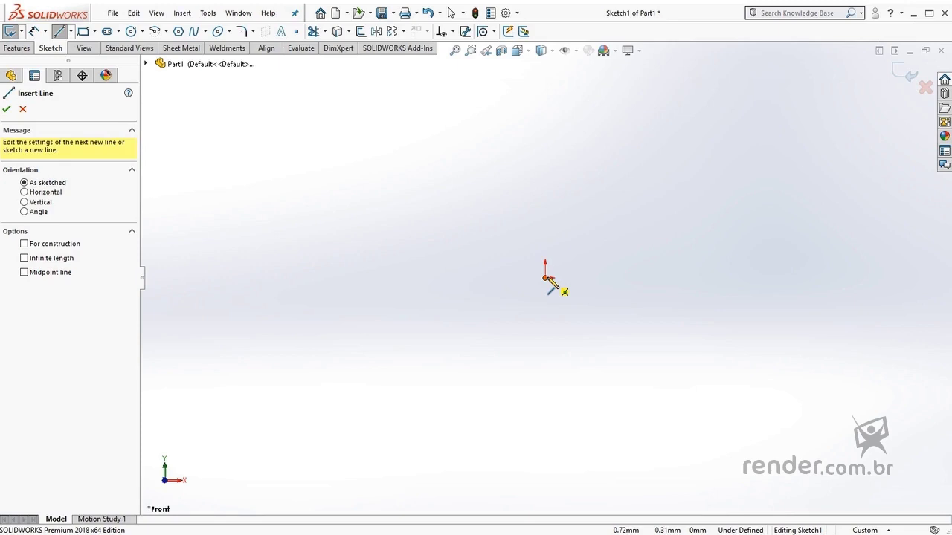
# - Draw four lines forming a closed rectangle that starts and ends at the origin
pyautogui.click(548, 278)
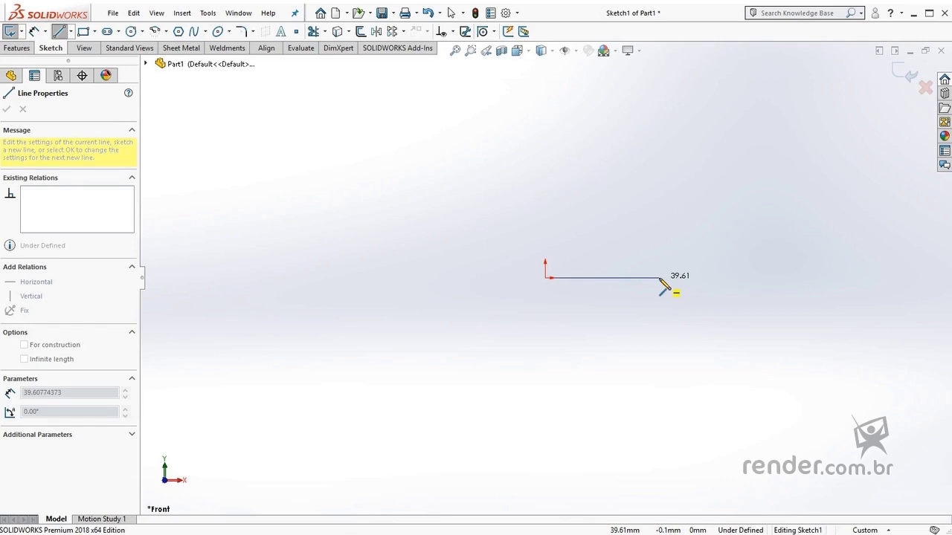
pyautogui.click(660, 278)
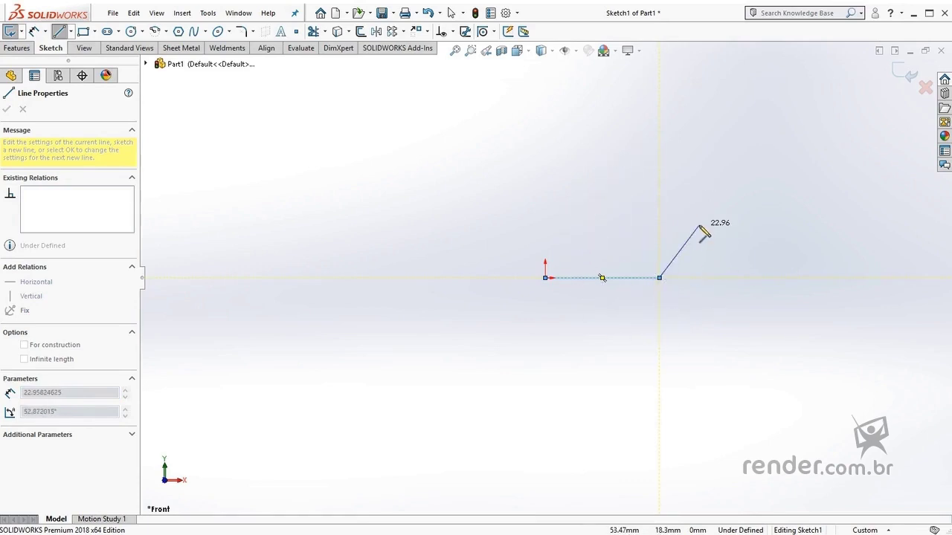
pyautogui.click(660, 210)
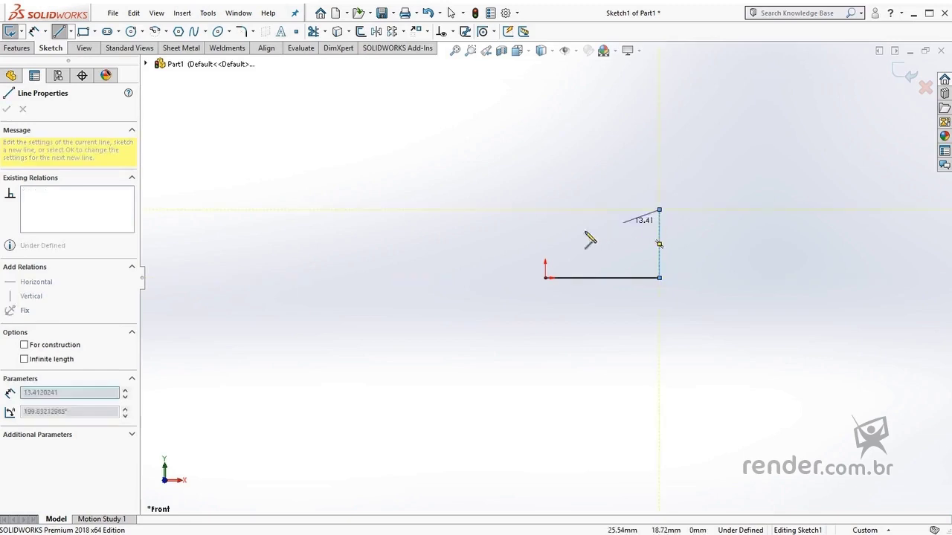
pyautogui.click(546, 210)
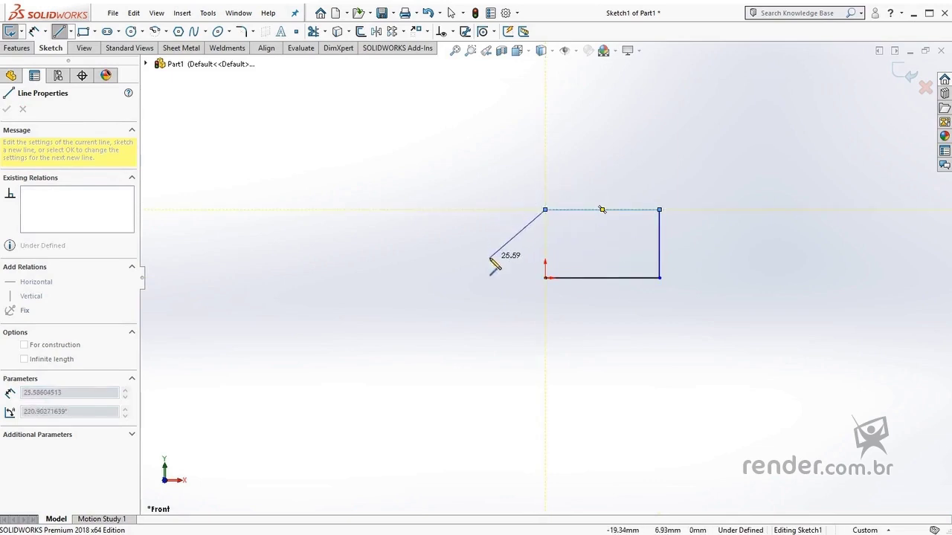
pyautogui.click(545, 278)
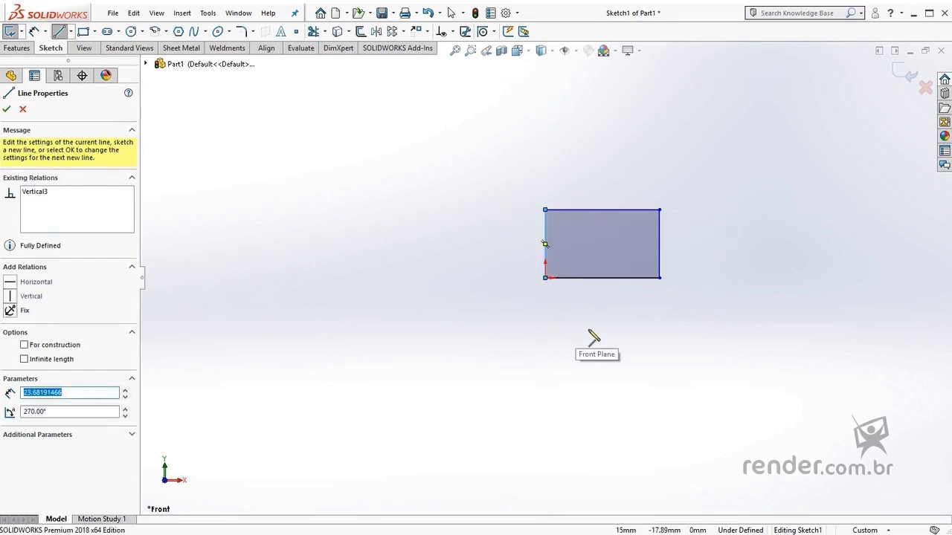
pyautogui.press('Escape')
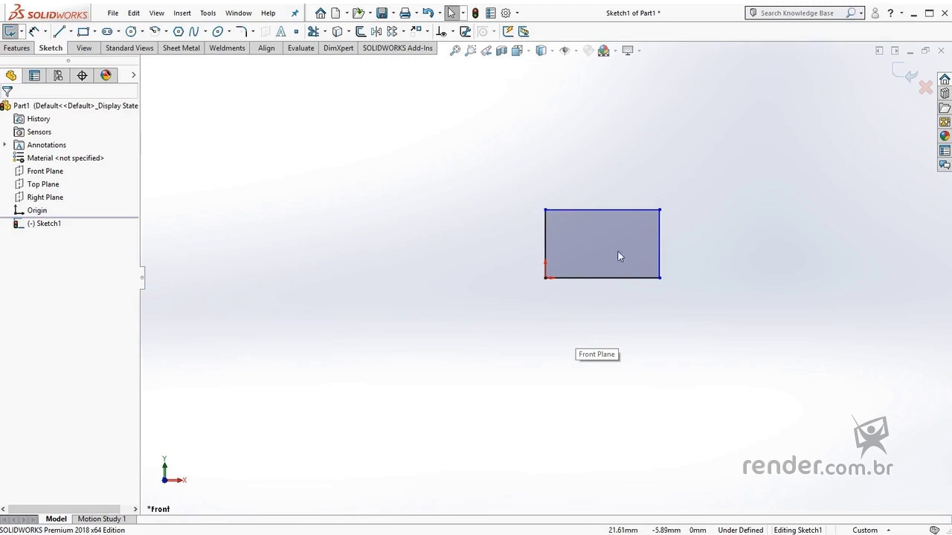
# - Drag the rectangle's top-right corner, top edge and right edge to resize it
pyautogui.moveTo(659, 210); pyautogui.dragTo(624, 230)
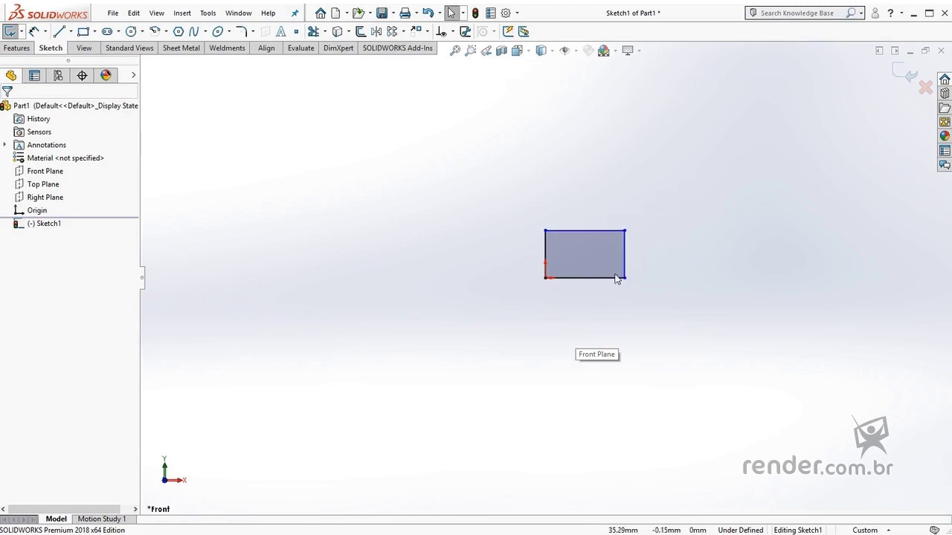
pyautogui.scroll(-3, 613, 257)
pyautogui.scroll(-3, 609, 252)
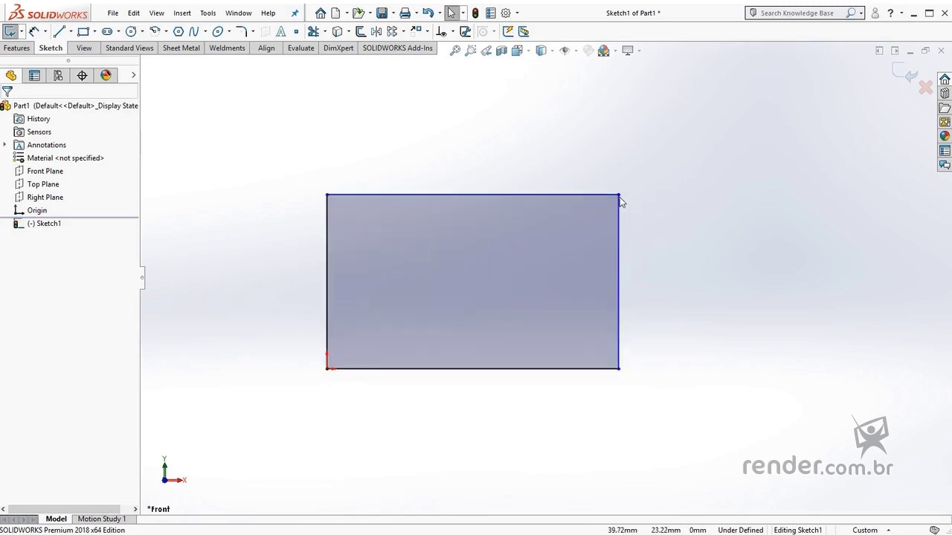
pyautogui.moveTo(605, 195); pyautogui.dragTo(602, 145)
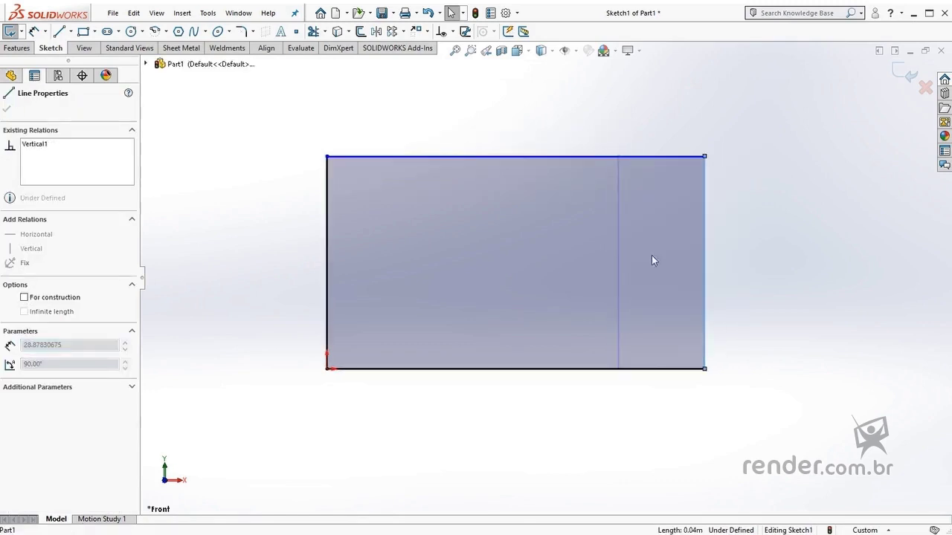
pyautogui.moveTo(718, 260); pyautogui.dragTo(670, 263)
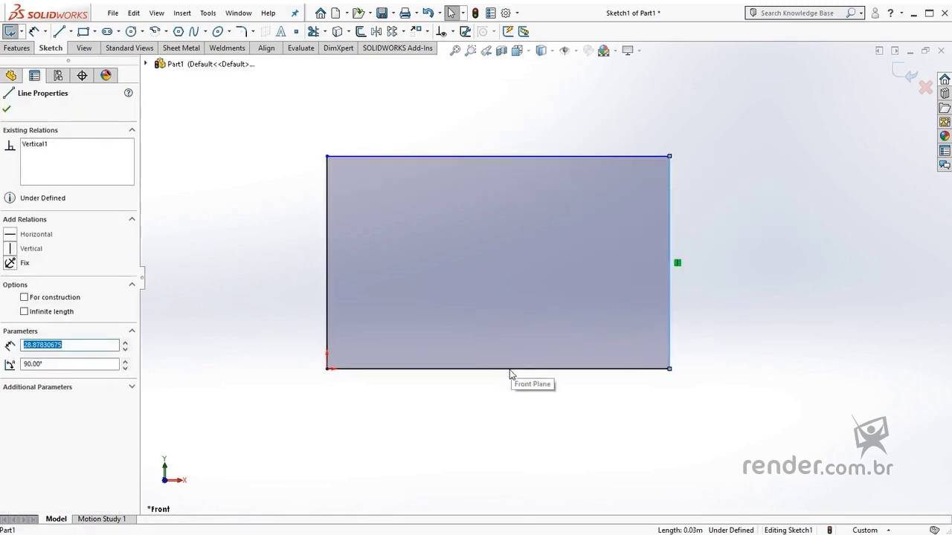
# - Check the bottom and left edges' relations in Line Properties
pyautogui.click(510, 368)
pyautogui.click(290, 266)
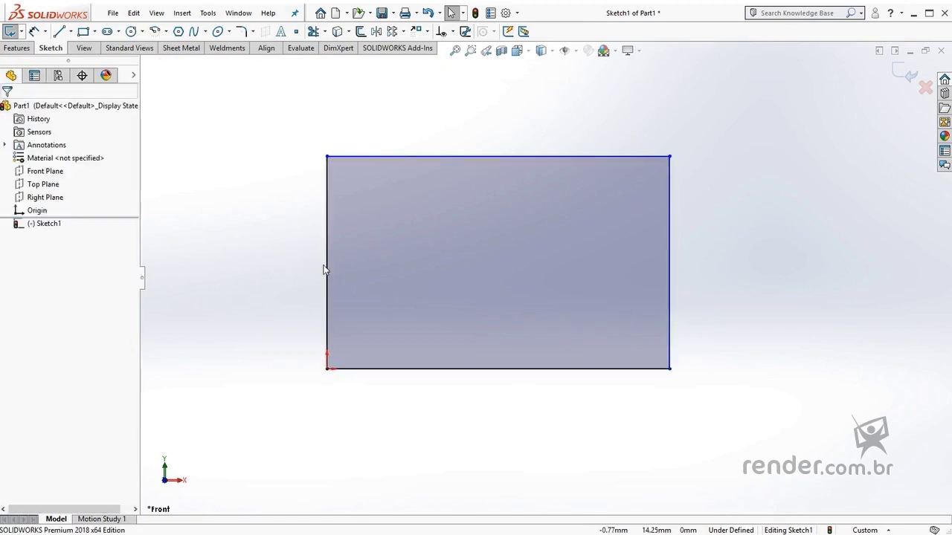
pyautogui.click(326, 269)
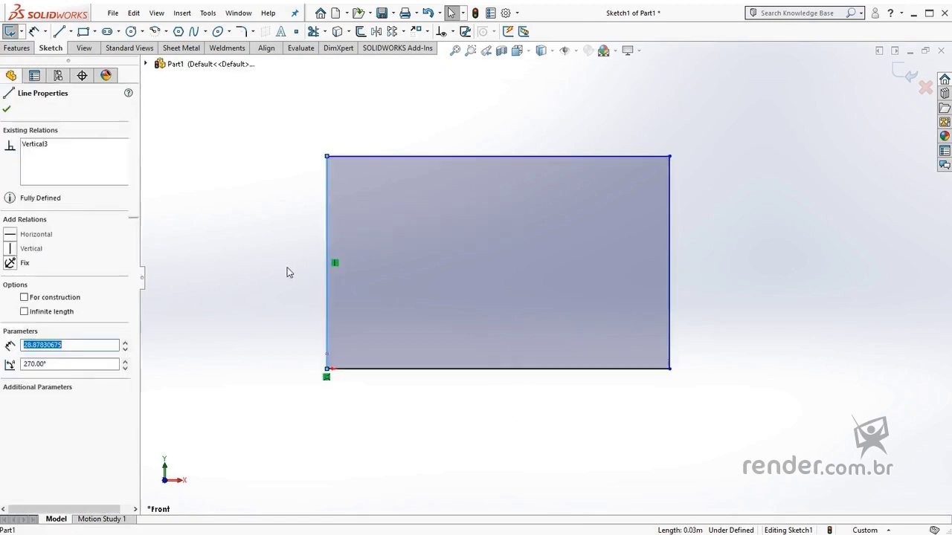
pyautogui.click(287, 270)
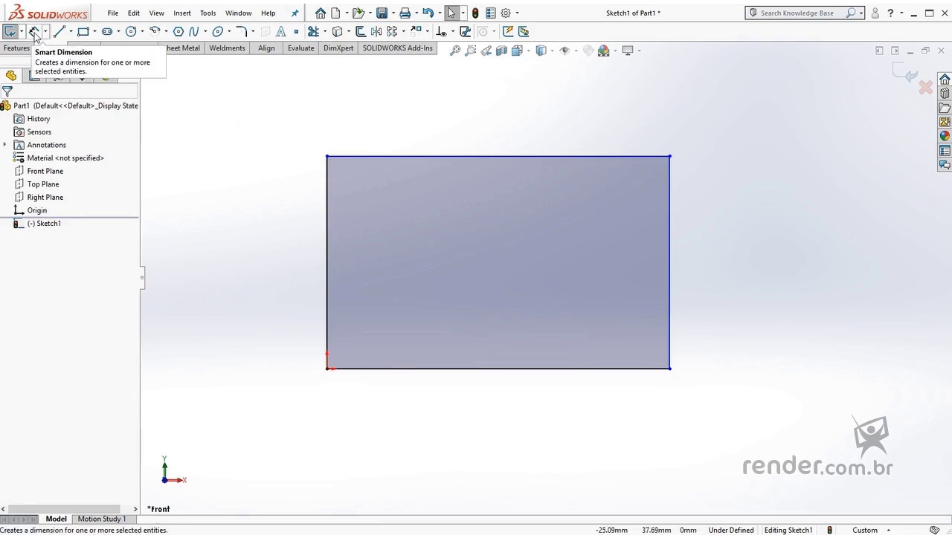
# - Smart Dimension the bottom edge to 60 and the left edge to 45
pyautogui.click(34, 34)
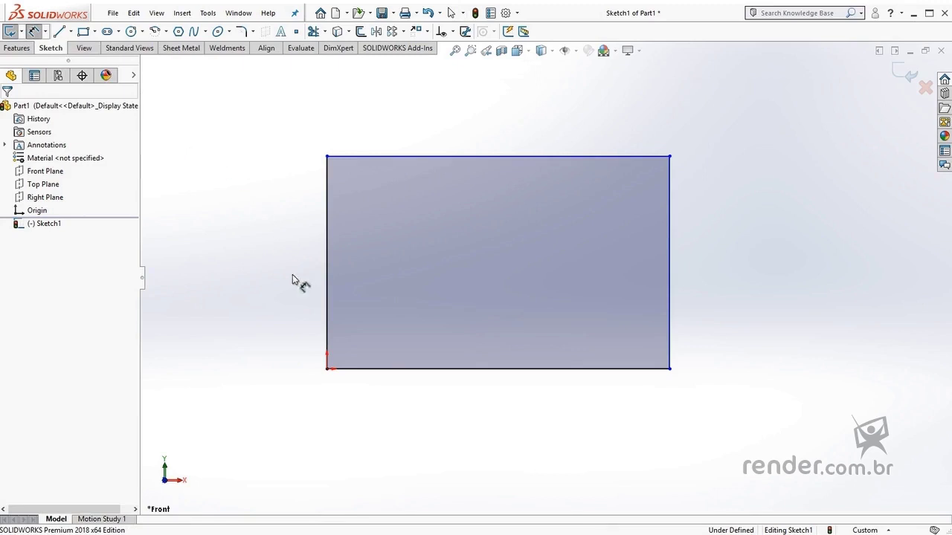
pyautogui.click(417, 369)
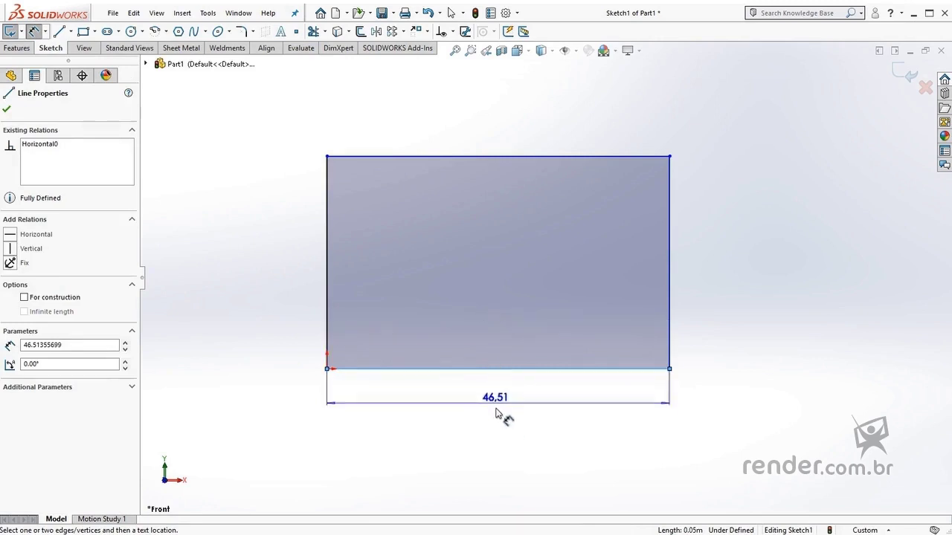
pyautogui.click(500, 420)
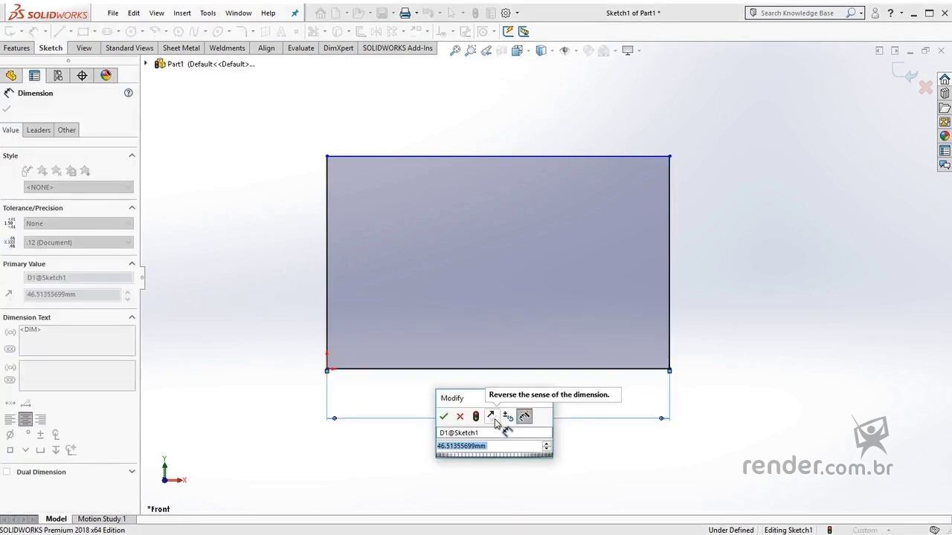
pyautogui.write('60')
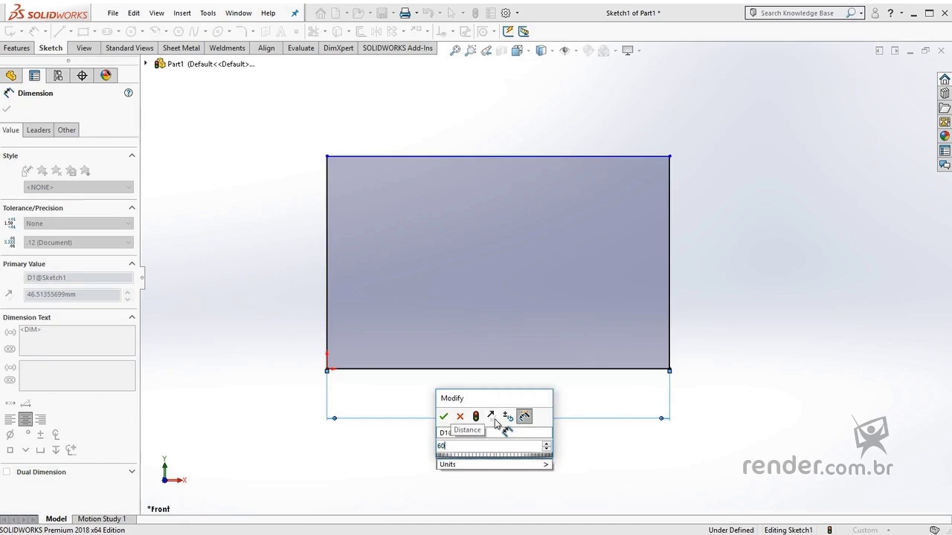
pyautogui.press('Return')
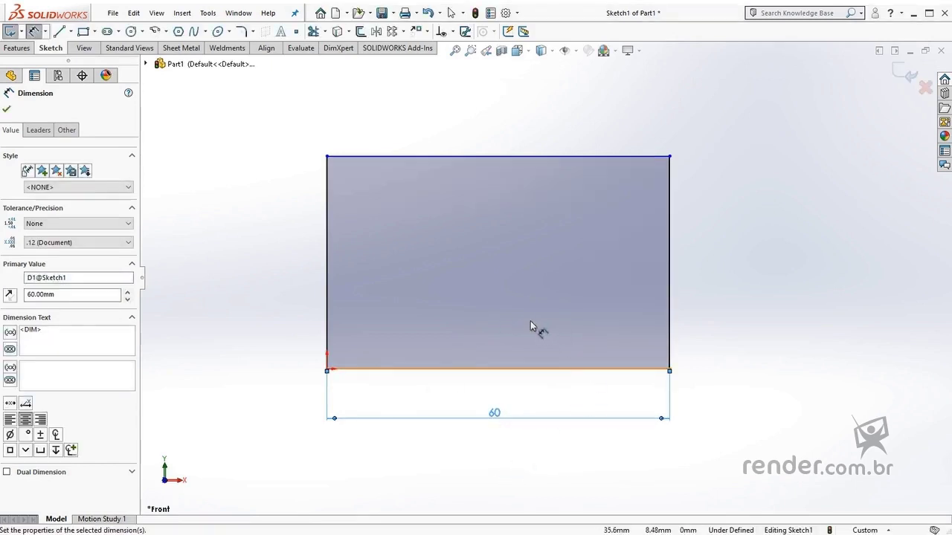
pyautogui.click(326, 272)
pyautogui.click(284, 271)
pyautogui.write('45')
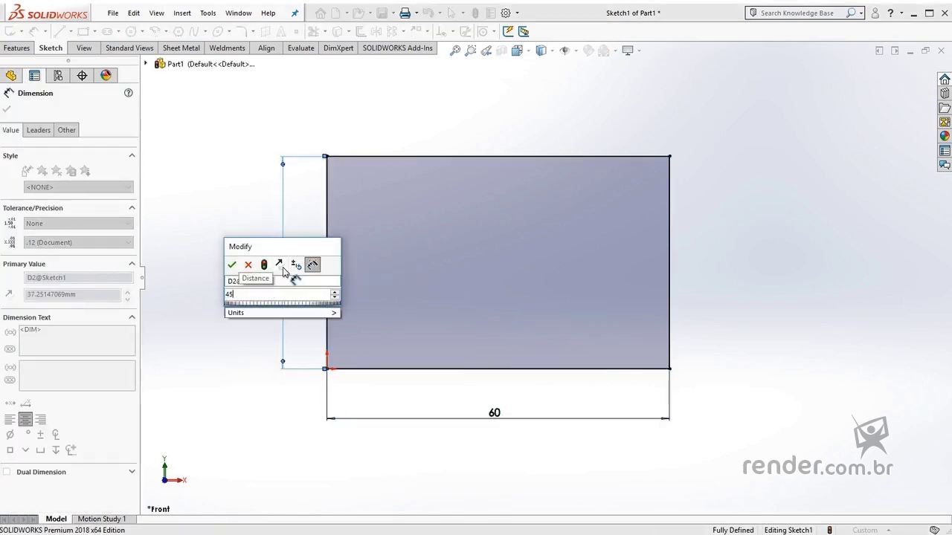
pyautogui.press('Return')
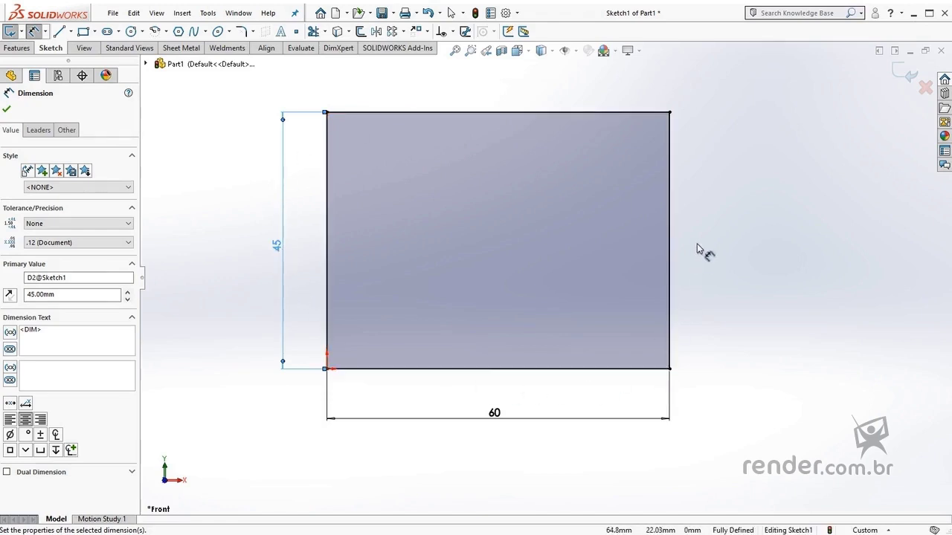
pyautogui.press('Escape')
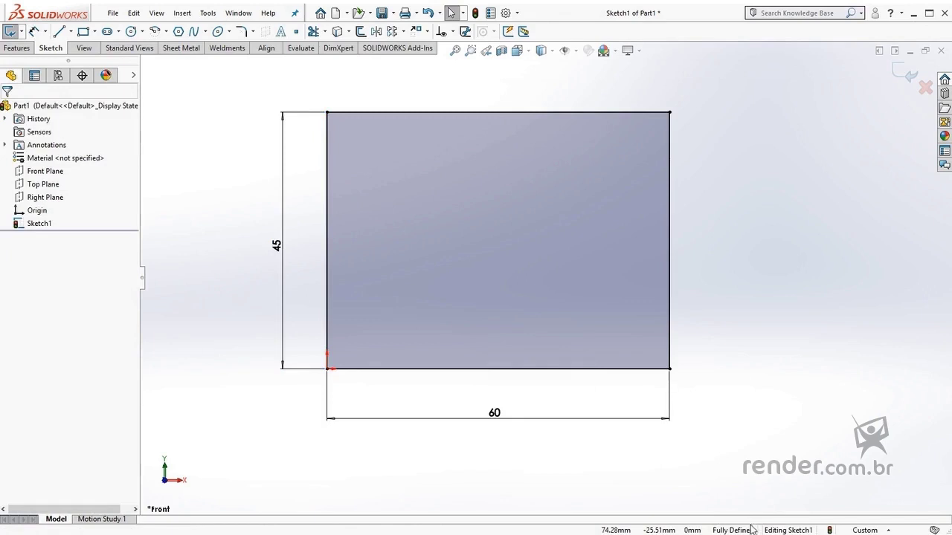
# - Exit Sketch1, keeping the fully defined 60 × 45 rectangle
pyautogui.click(902, 75)
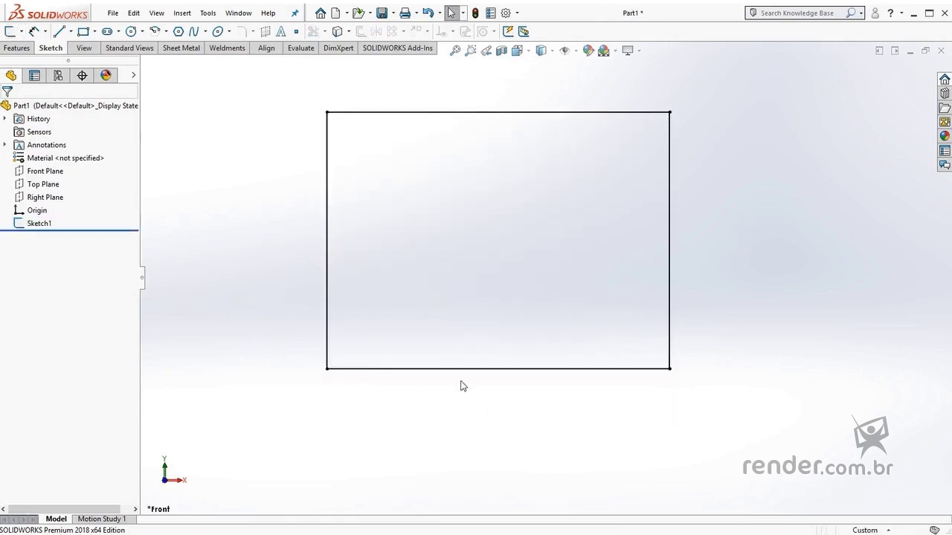